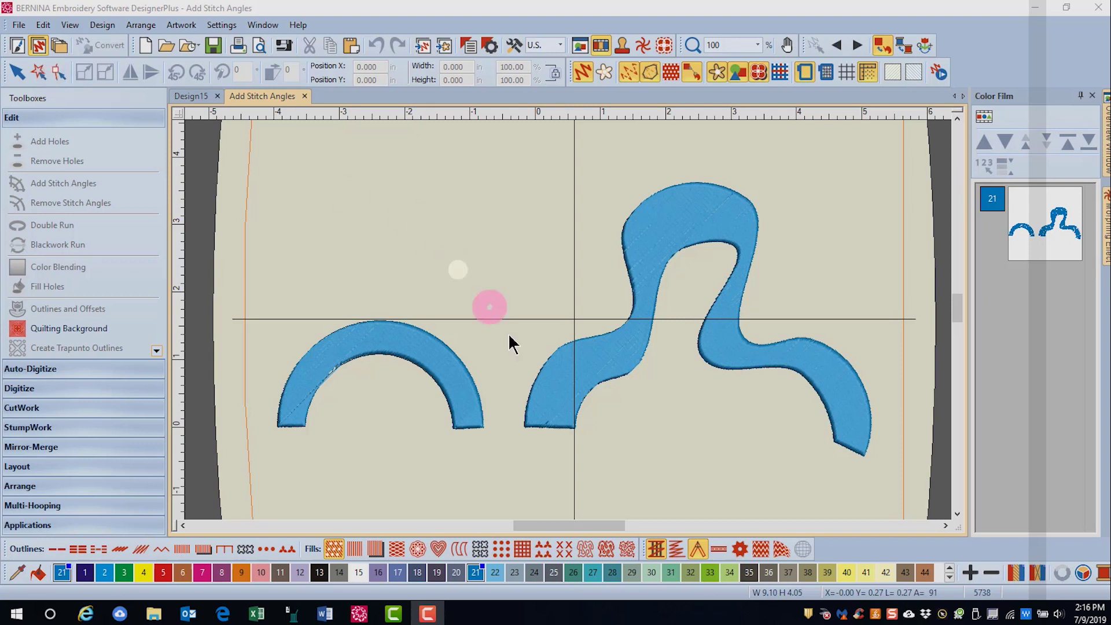
Draw Add Stitch Angles lines across the arc's left end, vertically through its top, and across its right end
{"action": "left_click", "coordinate": [449, 374]}
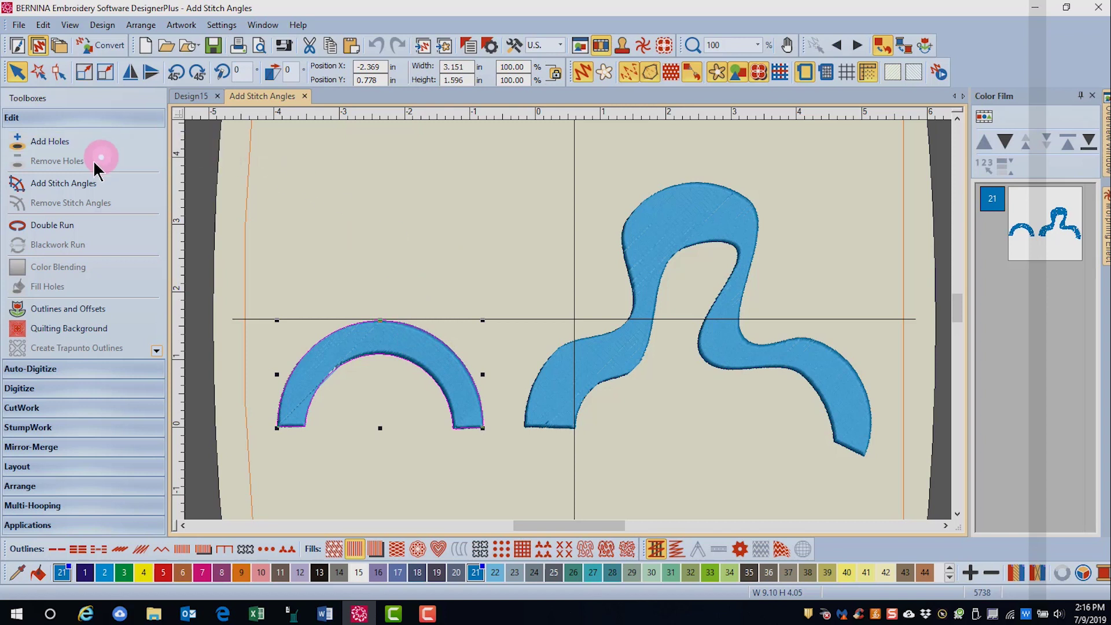
{"action": "left_click", "coordinate": [77, 191]}
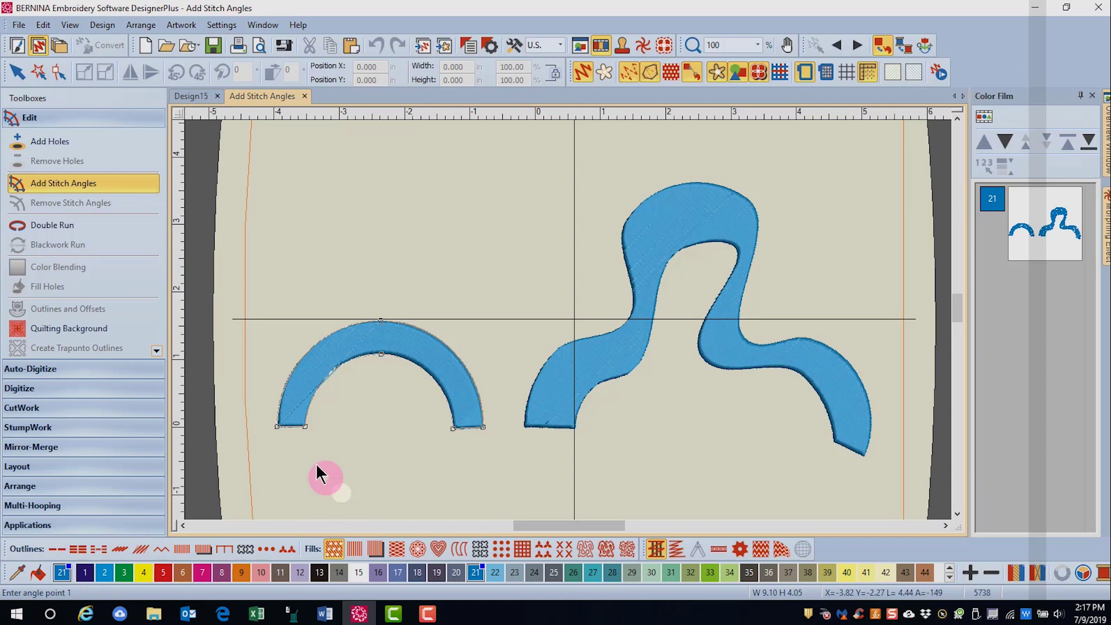
{"action": "left_click", "coordinate": [250, 418]}
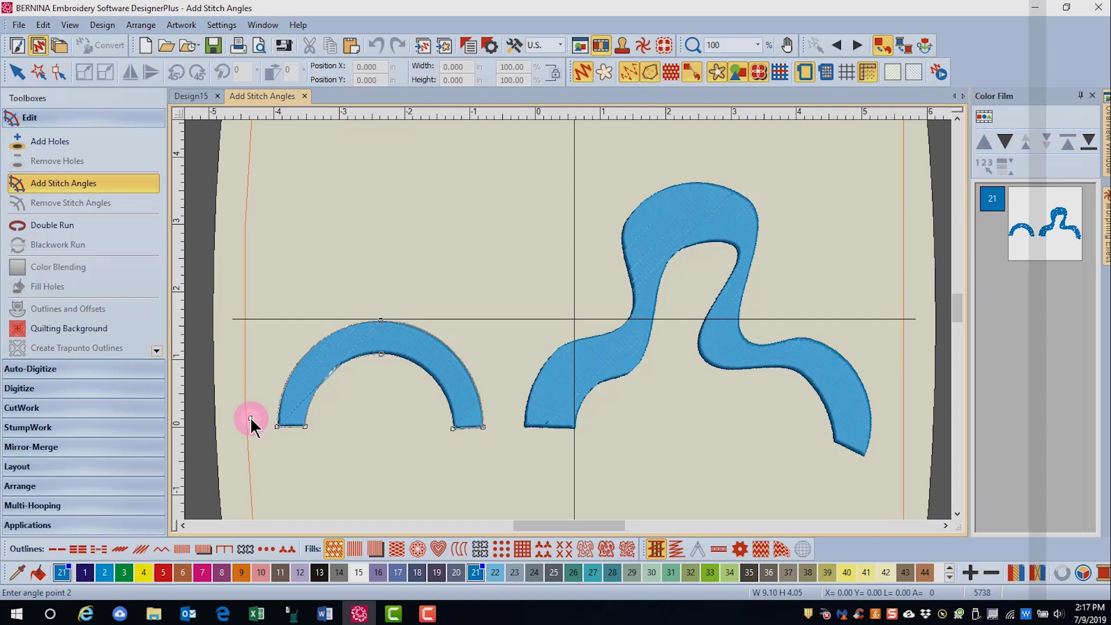
{"action": "left_click", "coordinate": [334, 420]}
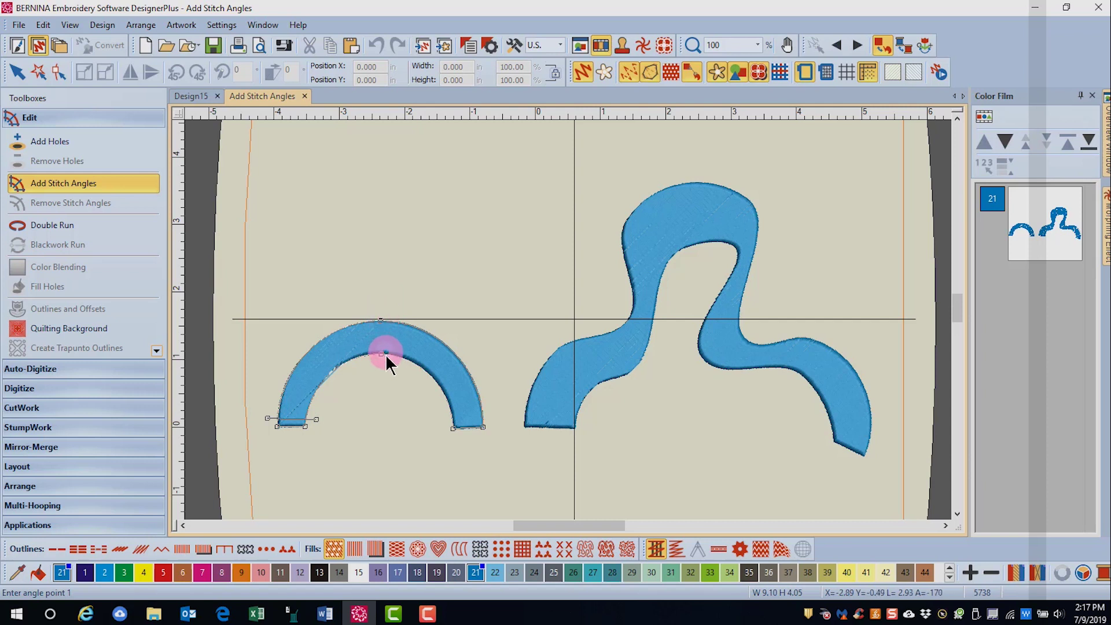
{"action": "left_click", "coordinate": [380, 310]}
{"action": "left_click", "coordinate": [380, 360]}
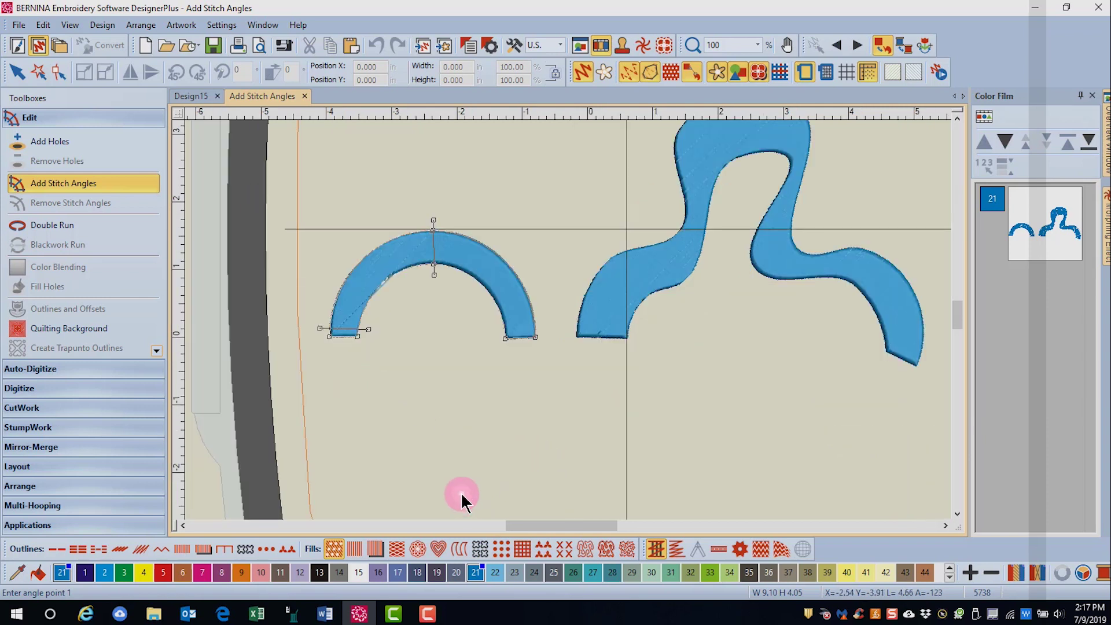
{"action": "left_click", "coordinate": [492, 327]}
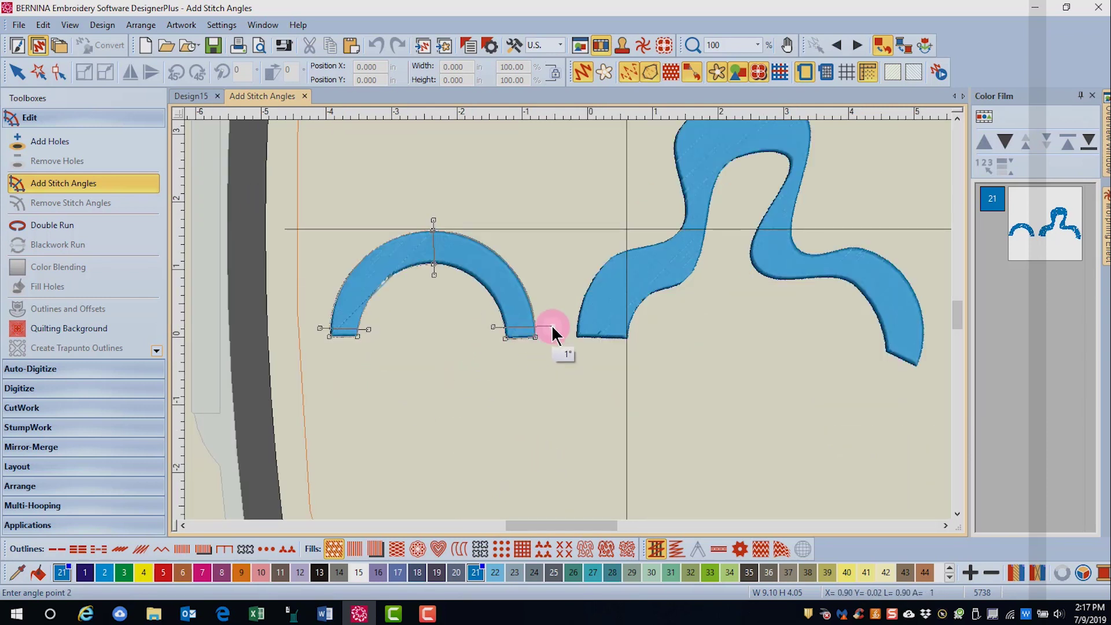
{"action": "left_click", "coordinate": [547, 325]}
Apply the arc's stitch angles and set its top angle line to 90°
{"action": "key", "text": "Return"}
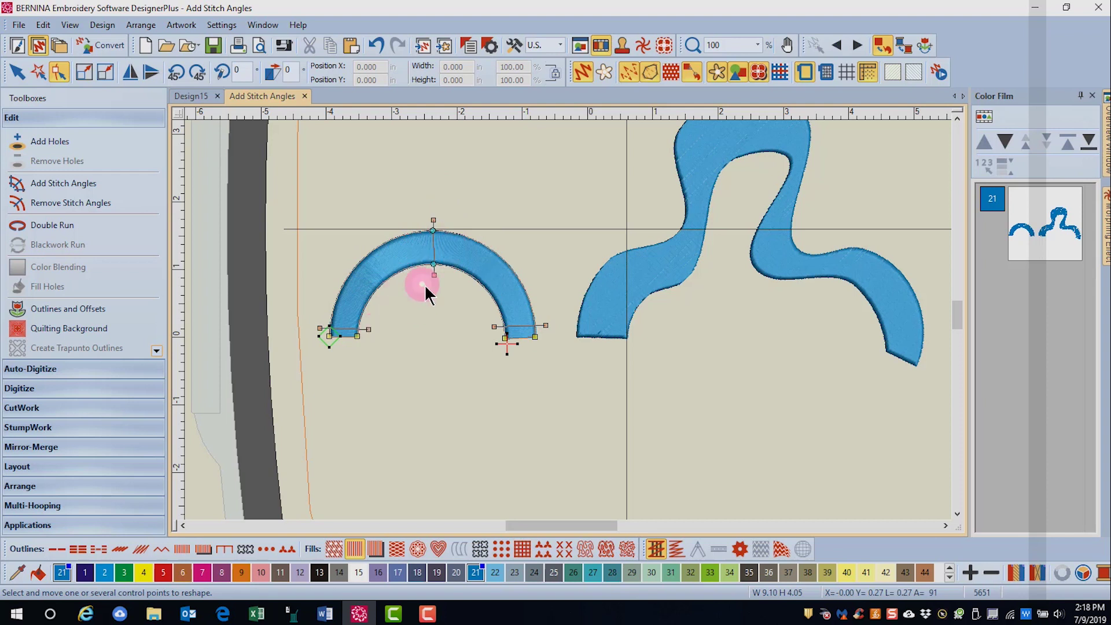
{"action": "left_click", "coordinate": [434, 219]}
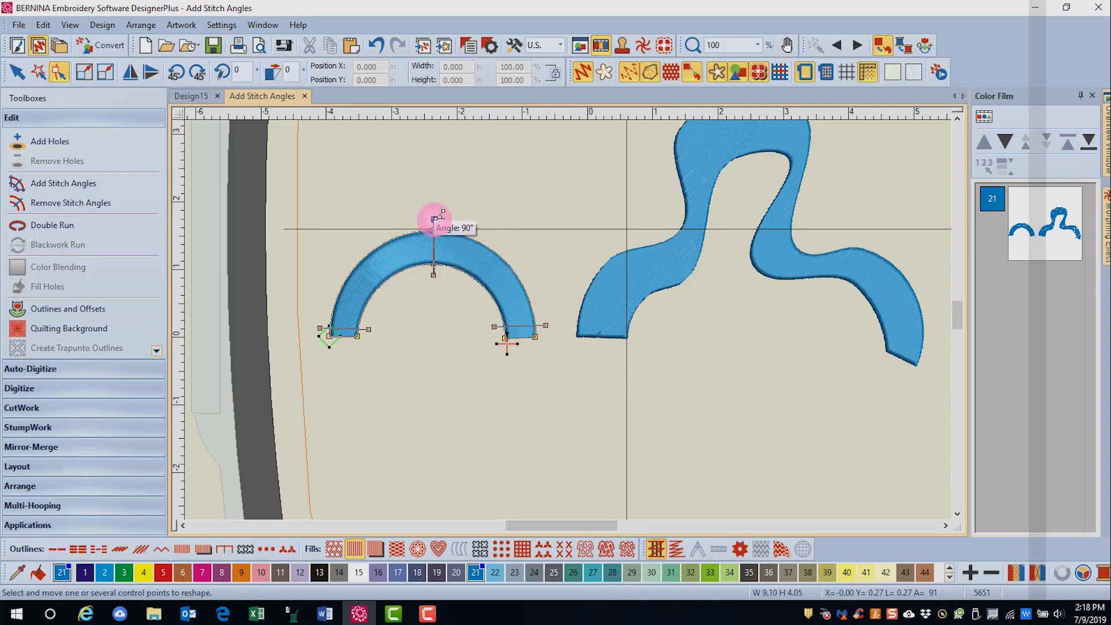
{"action": "left_click", "coordinate": [433, 218]}
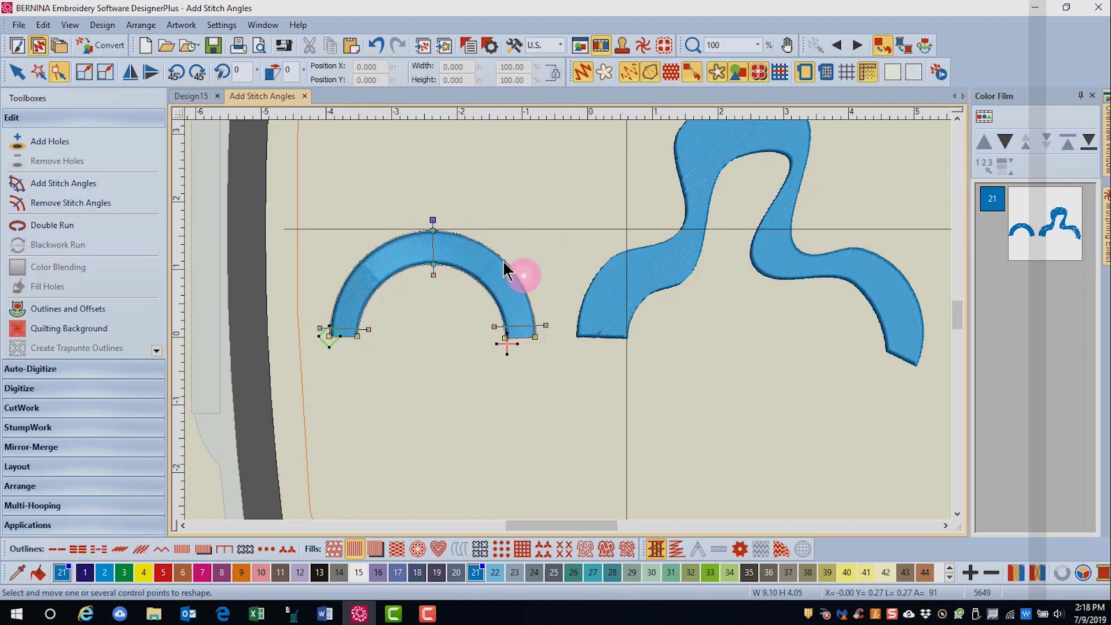
{"action": "left_click", "coordinate": [434, 219]}
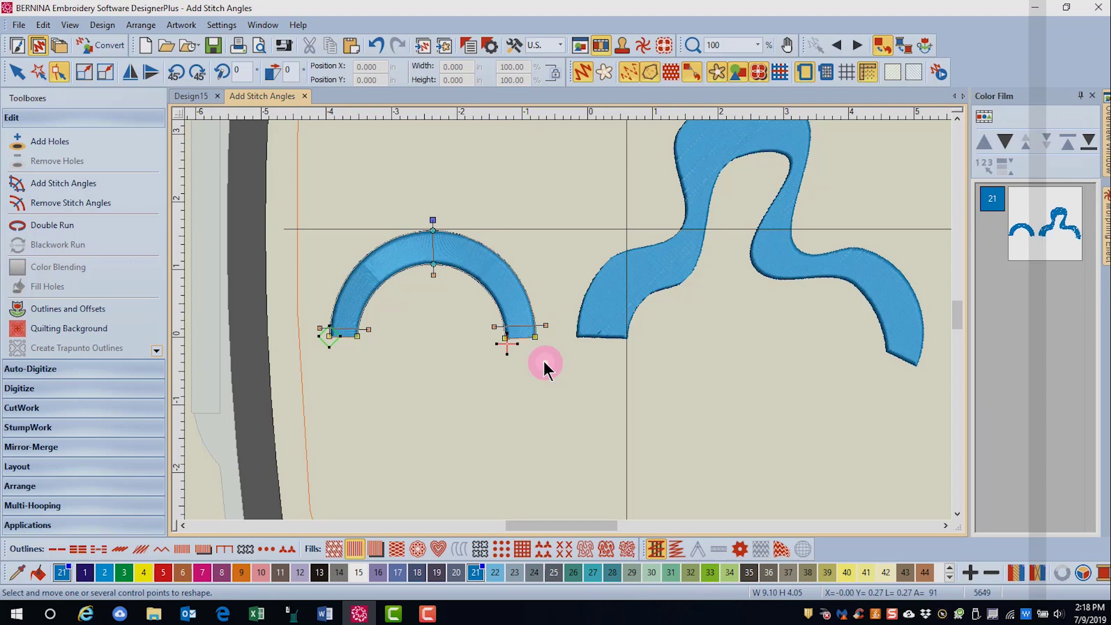
{"action": "left_click", "coordinate": [437, 361]}
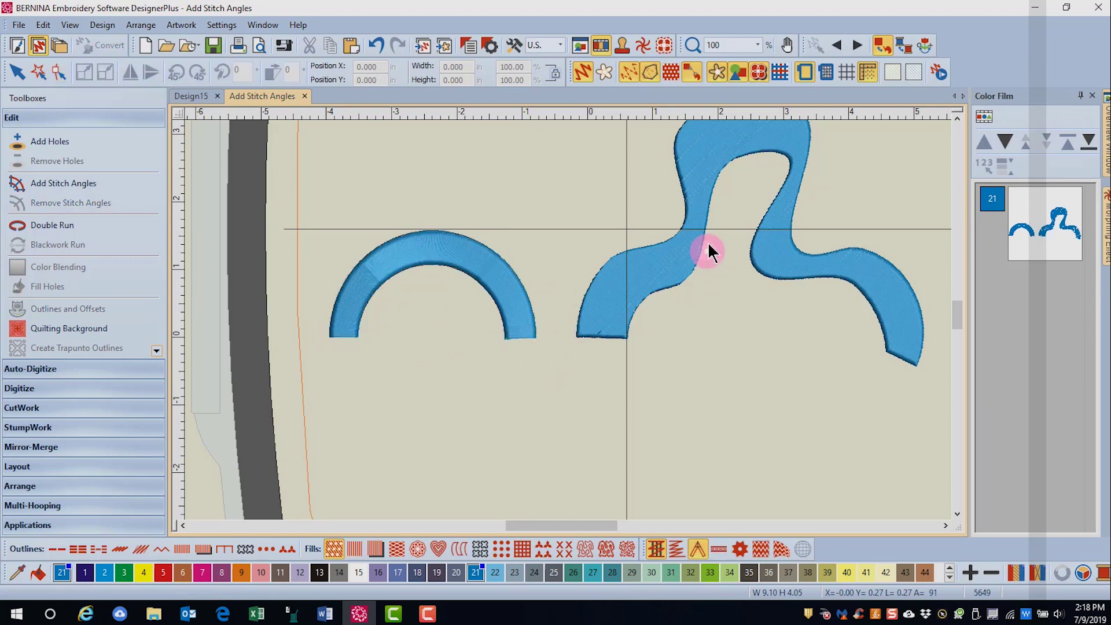
Place a stitch-angle line across the wavy shape's left end
{"action": "left_click", "coordinate": [659, 264]}
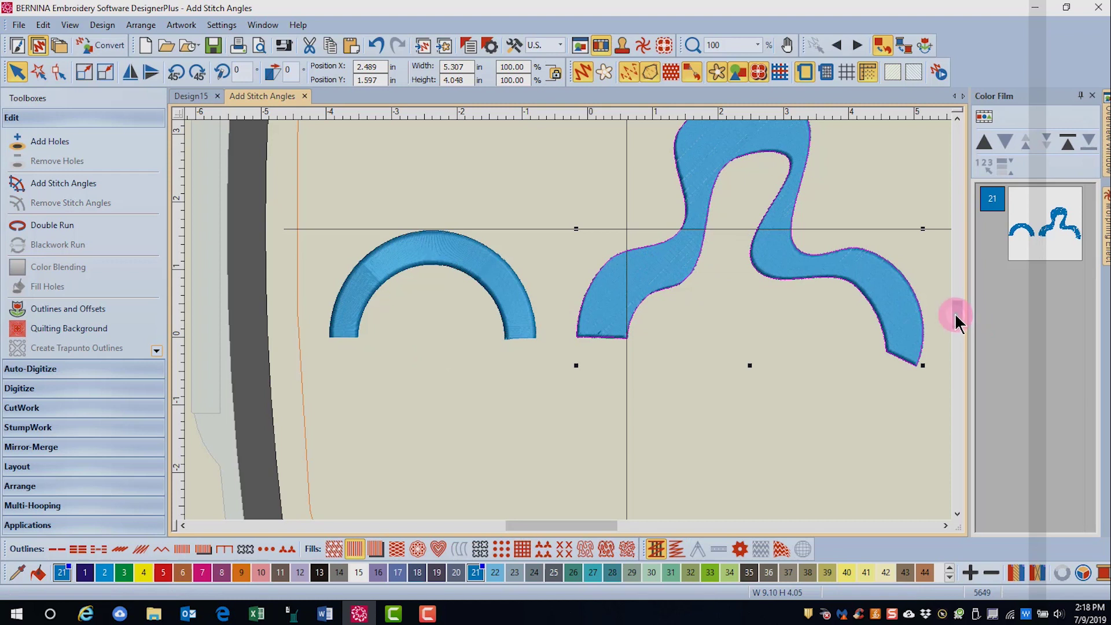
{"action": "left_click_drag", "start_coordinate": [959, 314], "coordinate": [959, 310]}
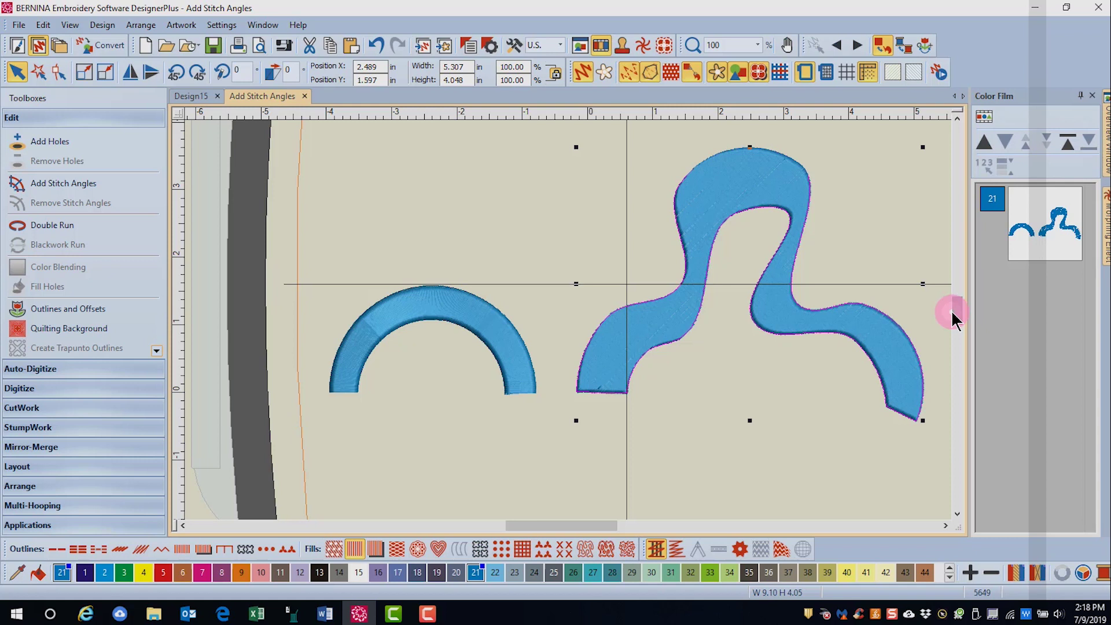
{"action": "left_click", "coordinate": [67, 193]}
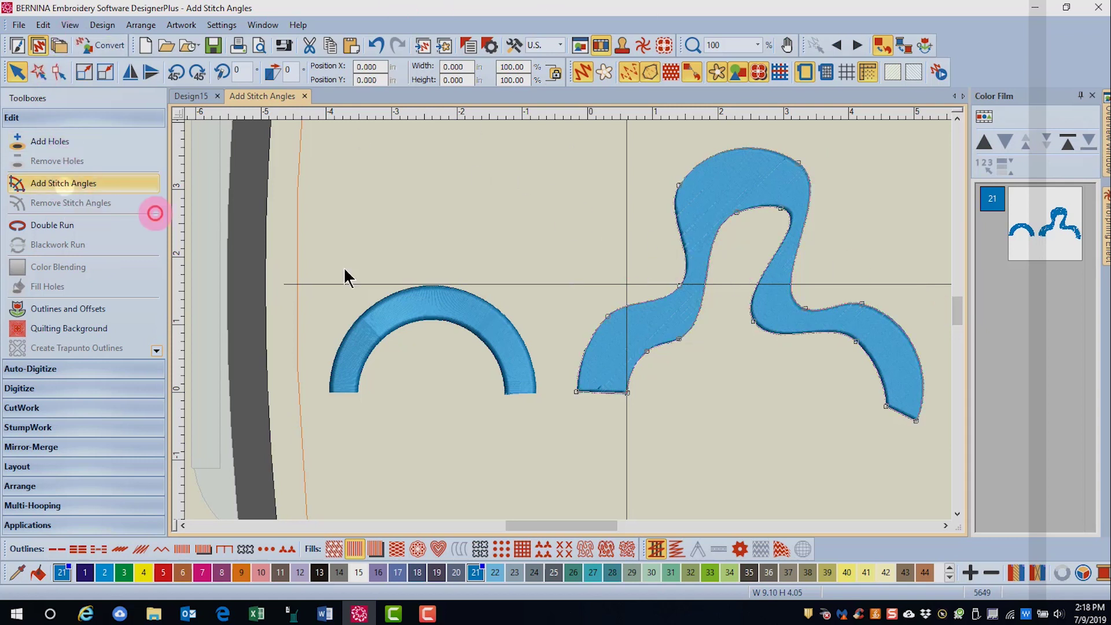
{"action": "left_click", "coordinate": [569, 366]}
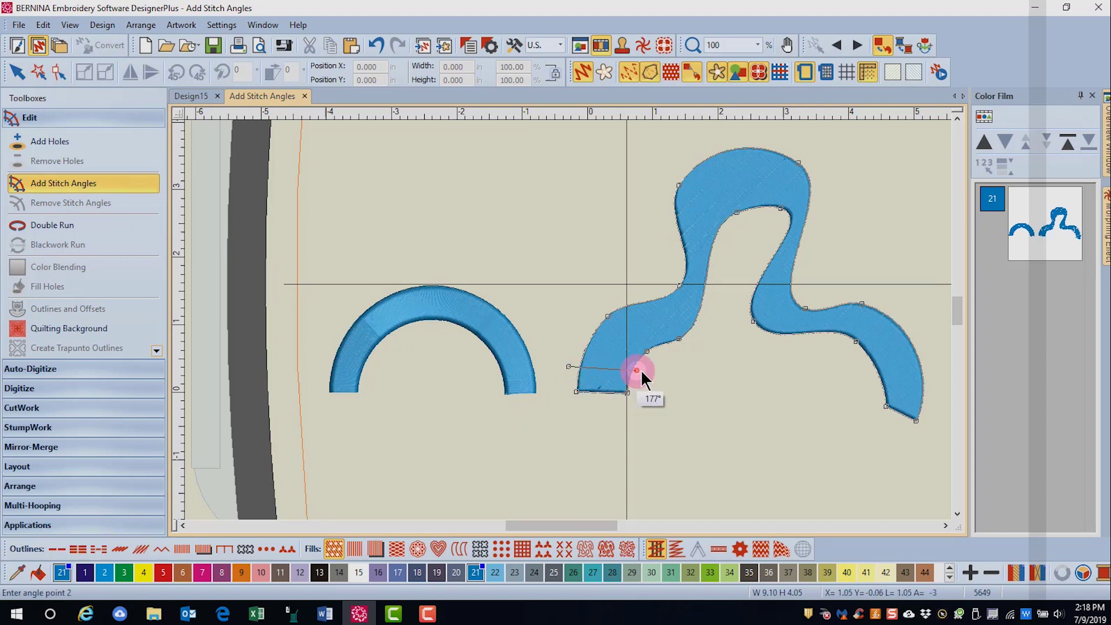
{"action": "left_click", "coordinate": [641, 372]}
Add angle lines across the rising part, the upper-left curve and vertically through the top loop
{"action": "left_click", "coordinate": [645, 289]}
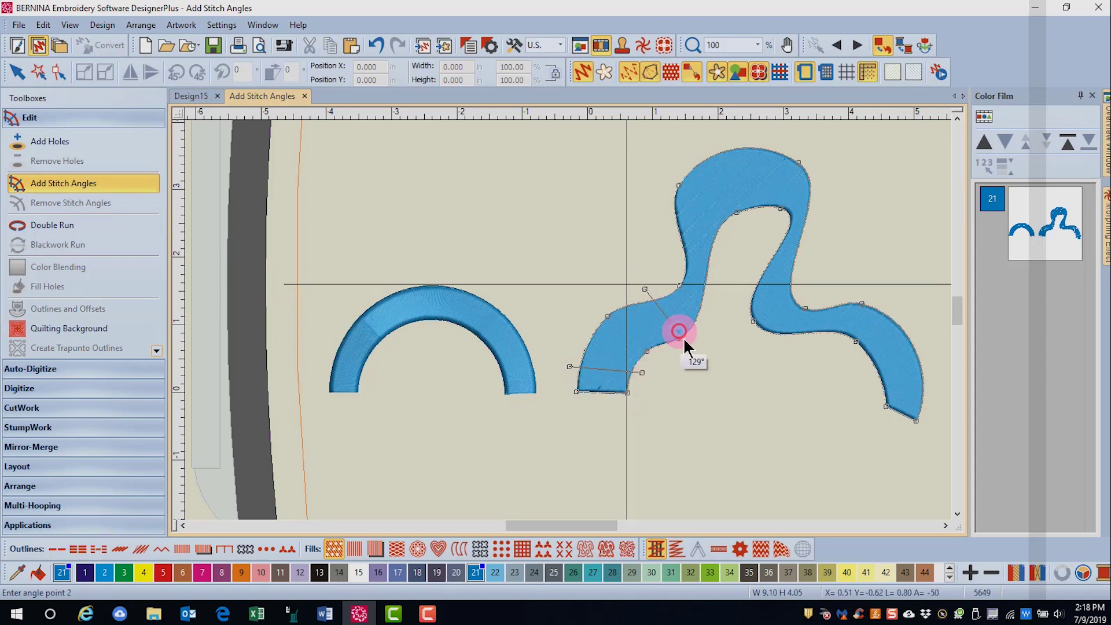
{"action": "left_click", "coordinate": [690, 344]}
{"action": "left_click", "coordinate": [673, 253]}
{"action": "left_click", "coordinate": [730, 247]}
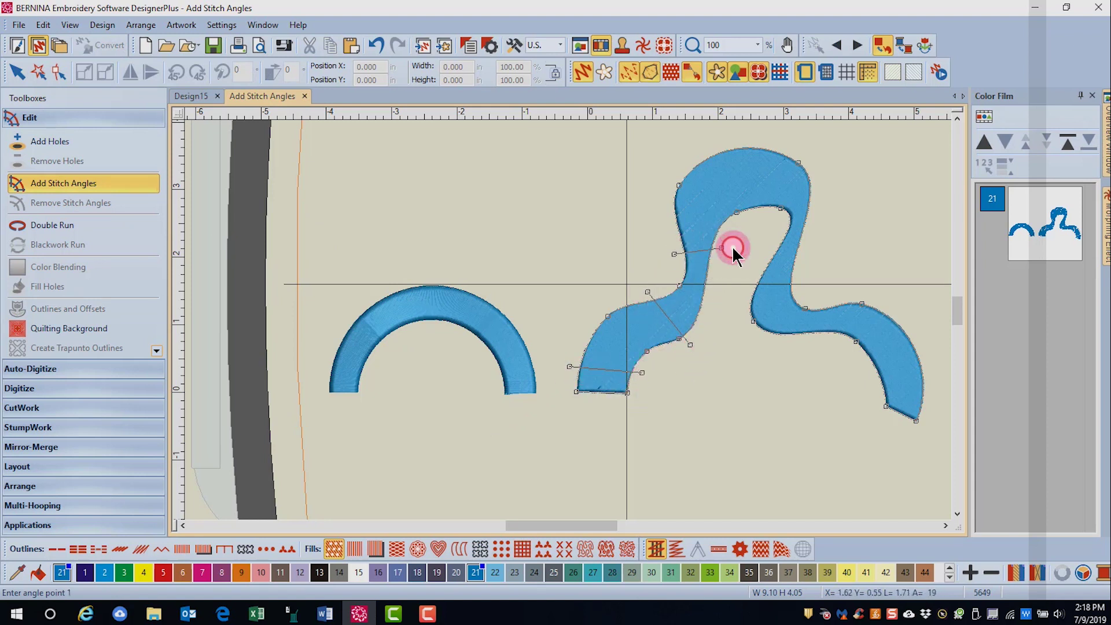
{"action": "key", "text": "c"}
{"action": "left_click", "coordinate": [659, 215]}
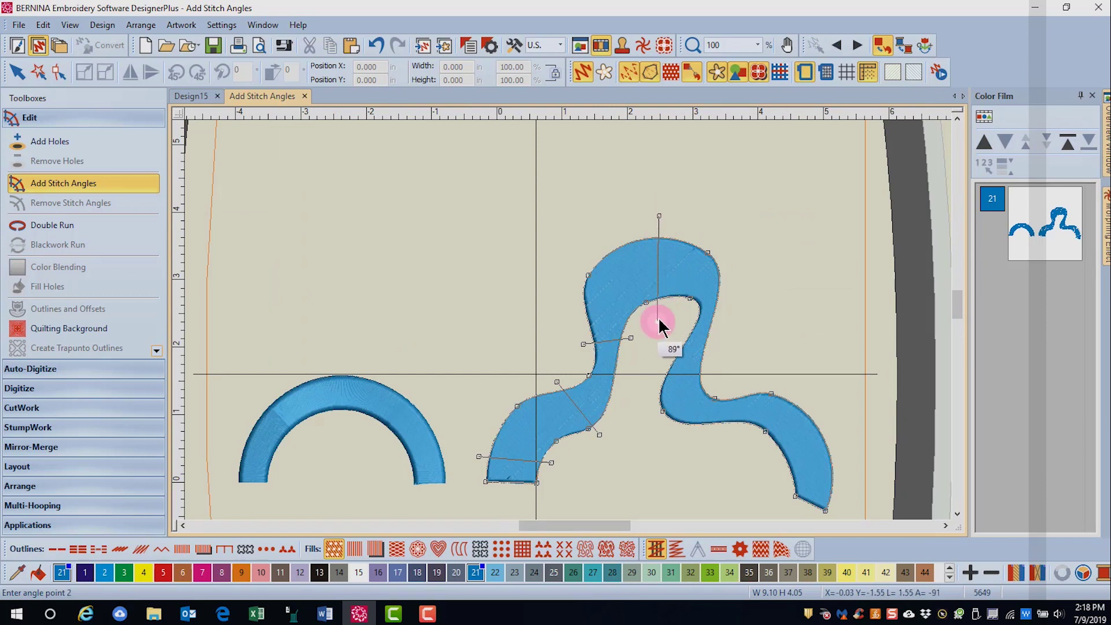
{"action": "left_click", "coordinate": [659, 312]}
Apply the wavy shape's angles, then adjust its lower-right, top (kept vertical) and left angle lines
{"action": "key", "text": "c"}
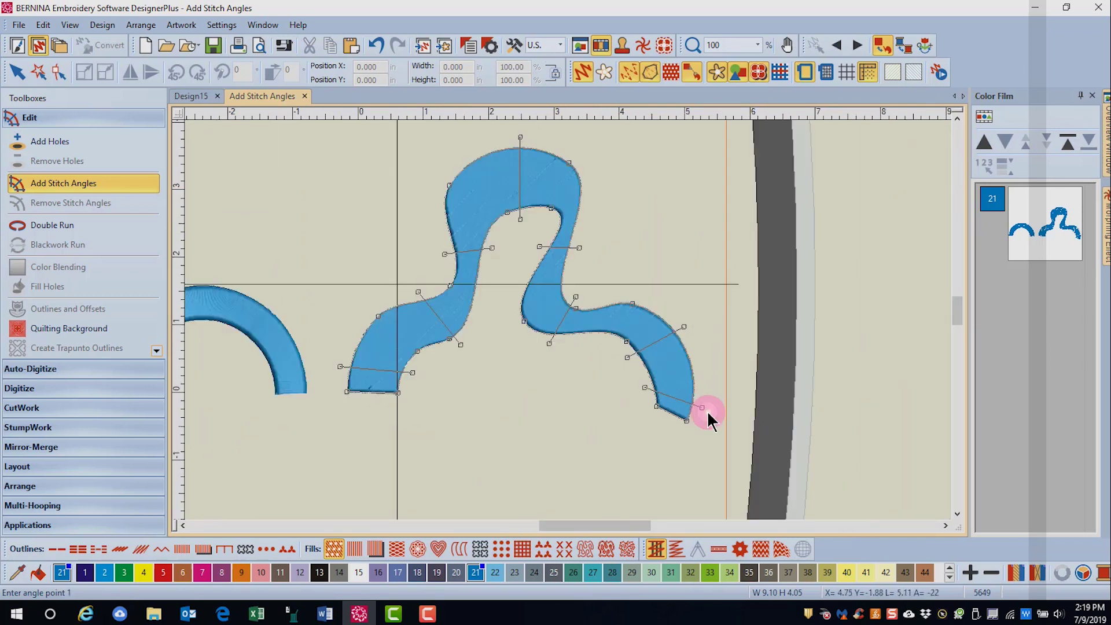
{"action": "key", "text": "Return"}
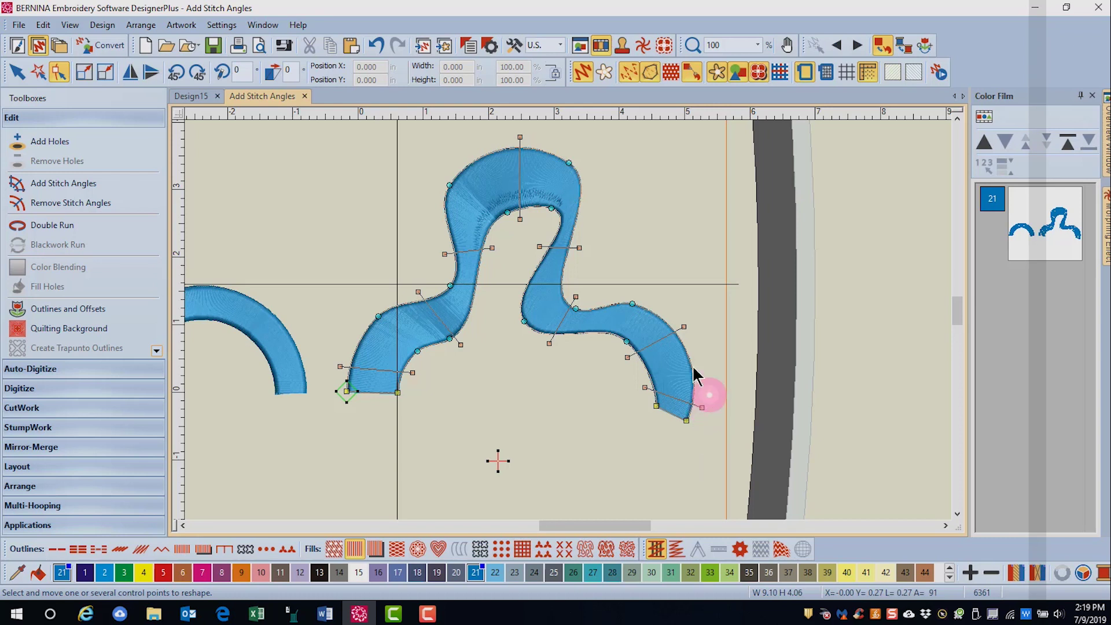
{"action": "left_click_drag", "start_coordinate": [626, 360], "coordinate": [633, 366]}
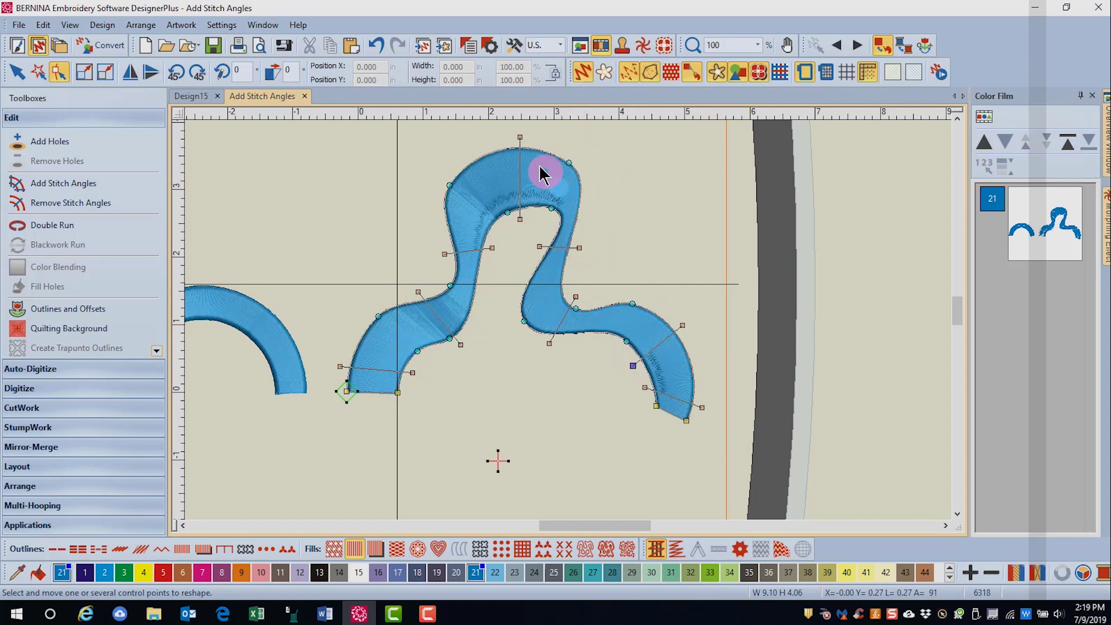
{"action": "left_click_drag", "start_coordinate": [520, 137], "coordinate": [523, 138]}
{"action": "left_click_drag", "start_coordinate": [467, 344], "coordinate": [465, 333]}
{"action": "scroll", "coordinate": [466, 194], "scroll_direction": "down", "scroll_amount": 2}
{"action": "key", "text": "Escape"}
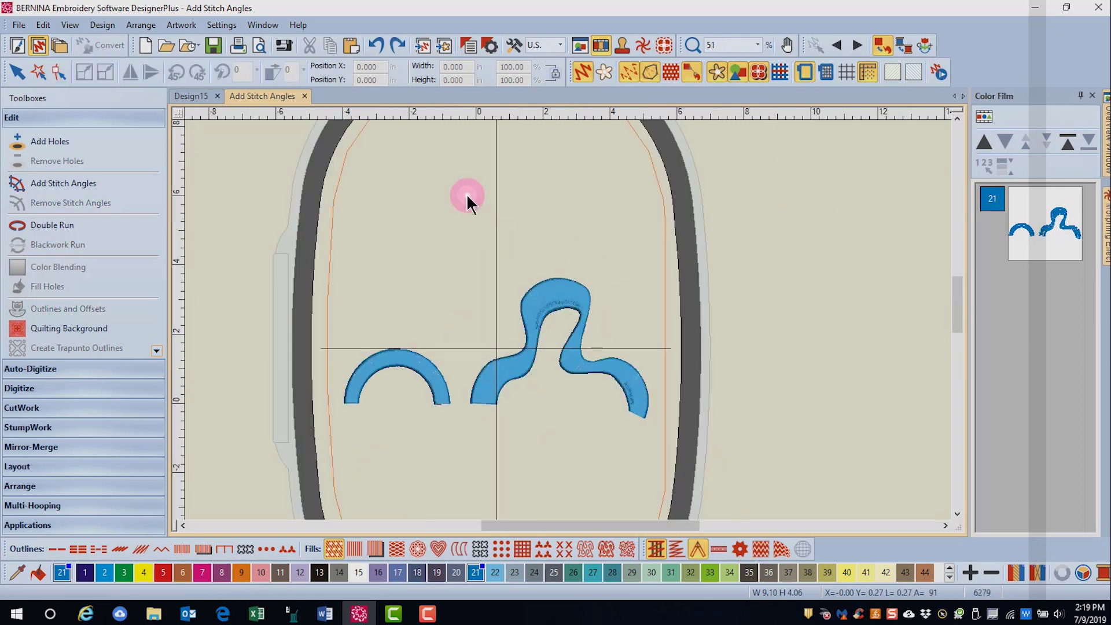
Clear the arc's stitch angles with Remove Stitch Angles
{"action": "left_click", "coordinate": [441, 422]}
{"action": "scroll", "coordinate": [604, 265], "scroll_direction": "up", "scroll_amount": 2}
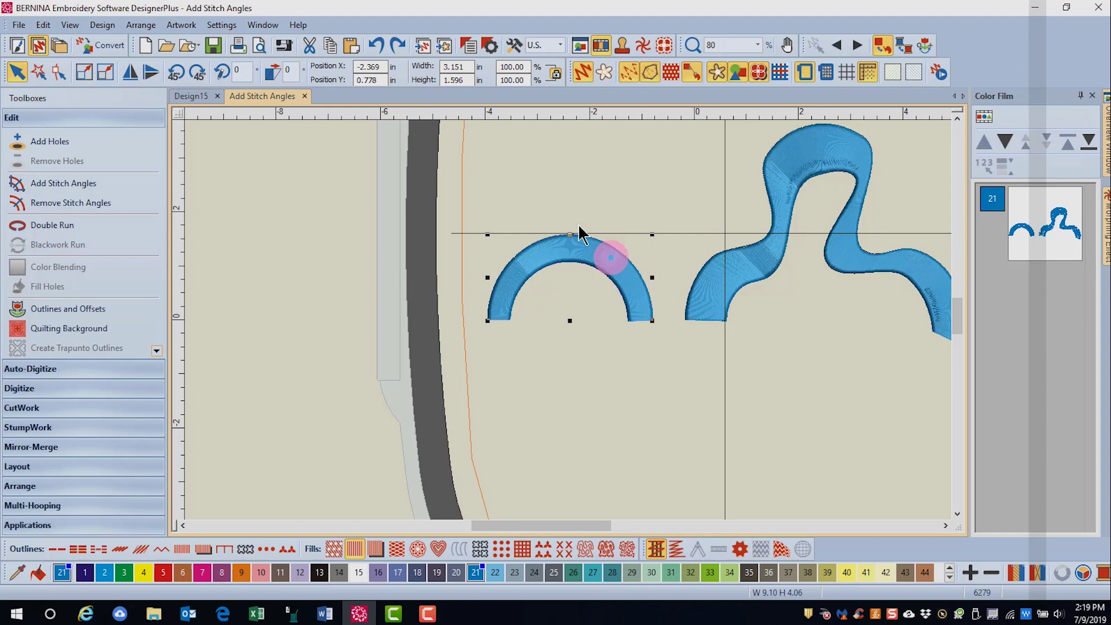
{"action": "left_click", "coordinate": [60, 210]}
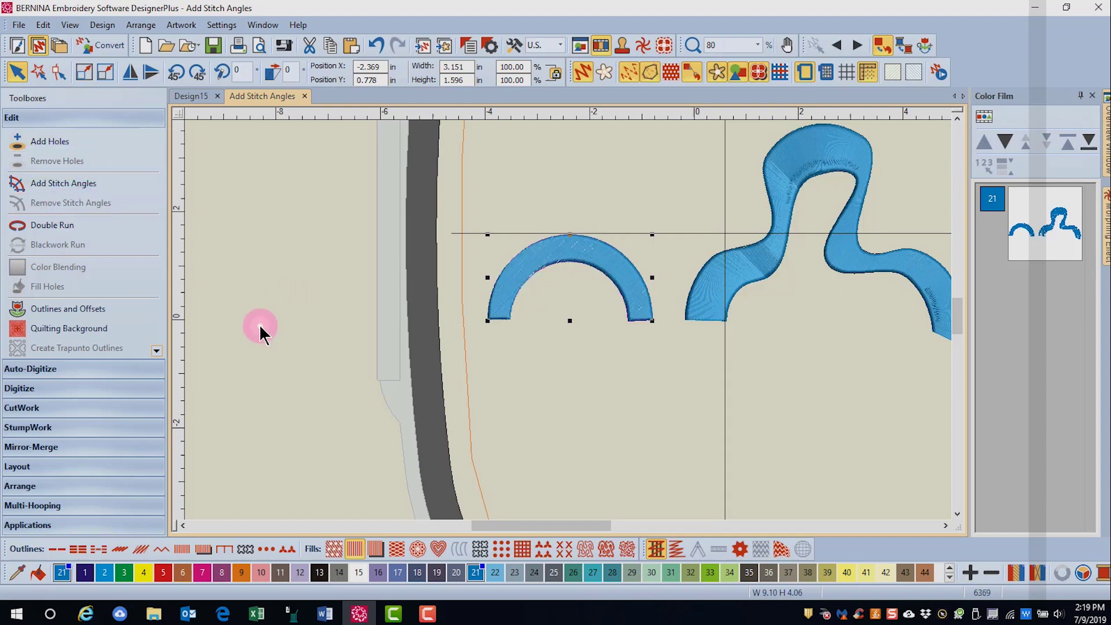